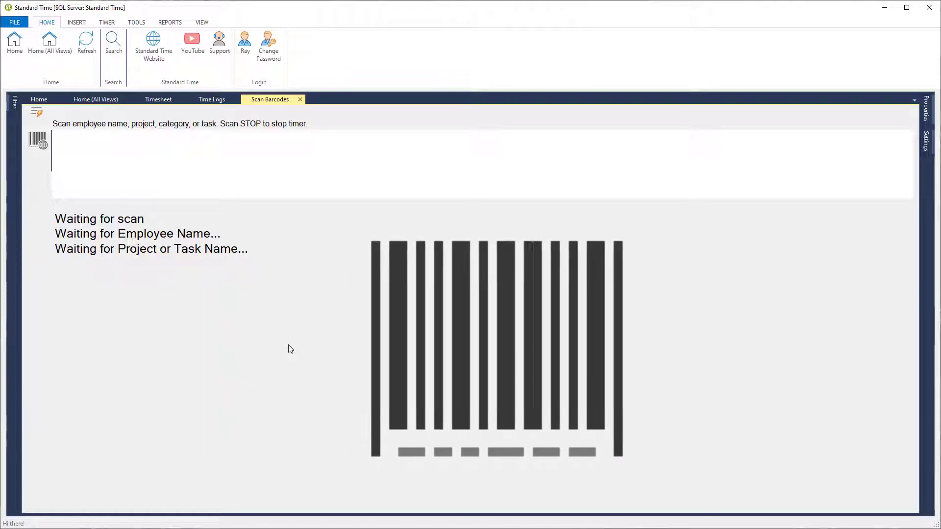
# Step: Apply the IDAutomationHC39M font to the BUZZ–RESTARTLASTJOB barcode lines in barcodes.docx, then minimize Word
pyautogui.hotkey('alt', 'Tab')
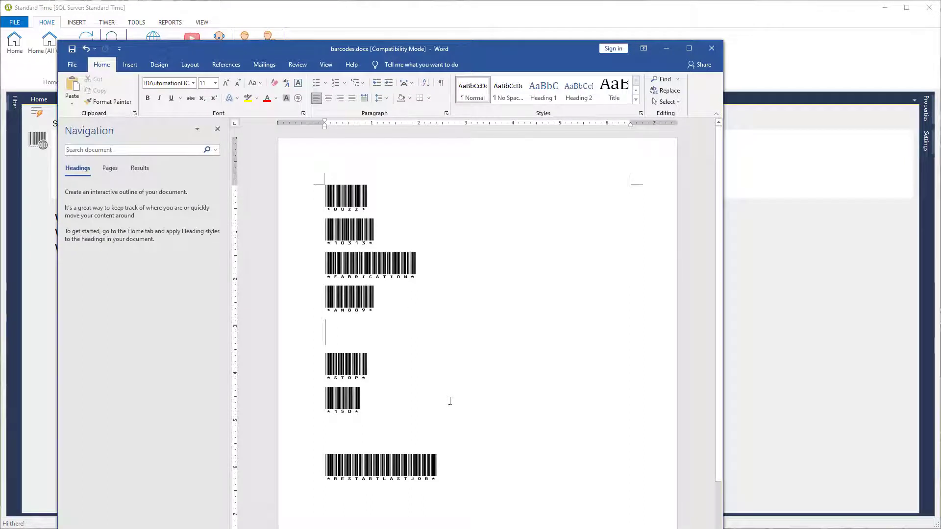
pyautogui.click(472, 499)
pyautogui.keyDown('shift'); pyautogui.click(316, 201); pyautogui.keyUp('shift')
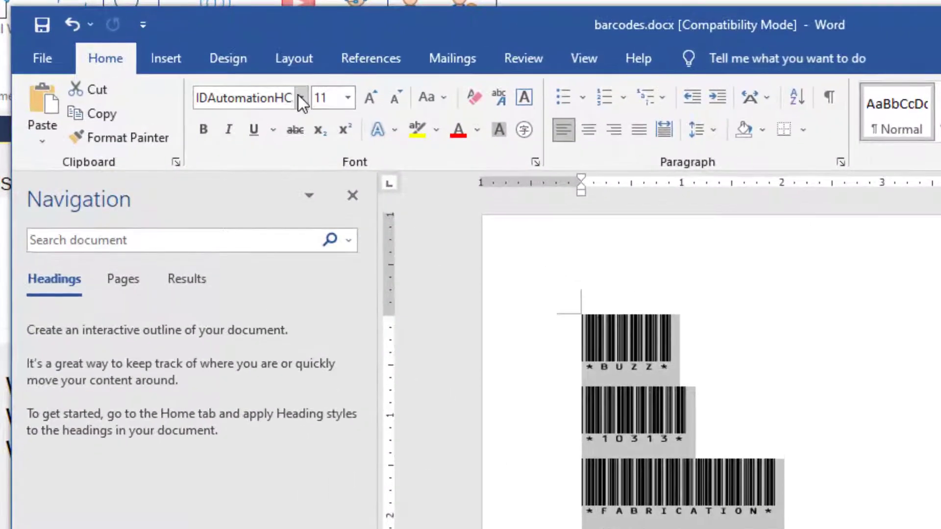
pyautogui.click(300, 98)
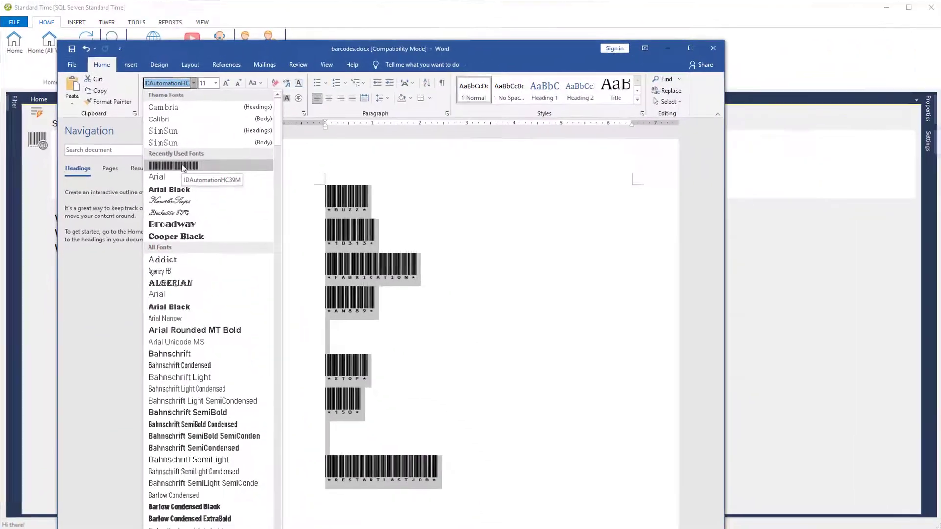
pyautogui.click(182, 167)
pyautogui.click(359, 341)
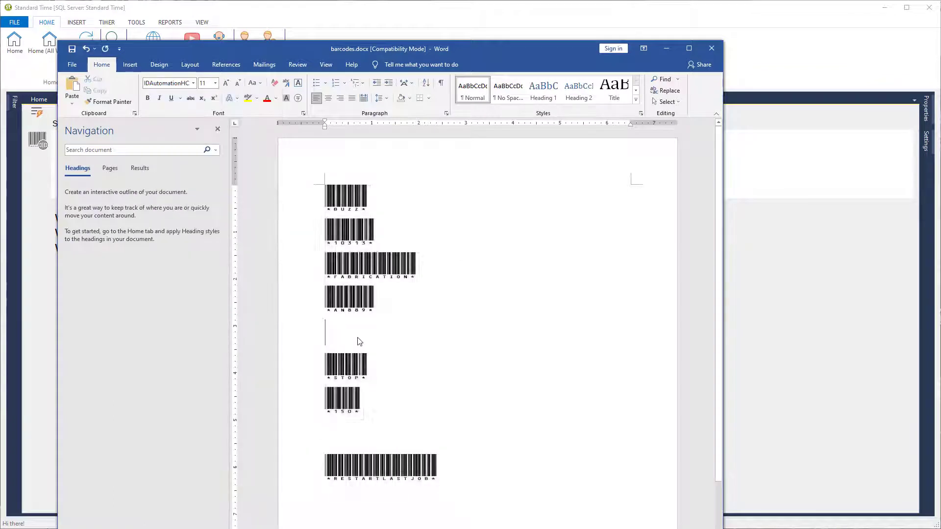
pyautogui.click(666, 48)
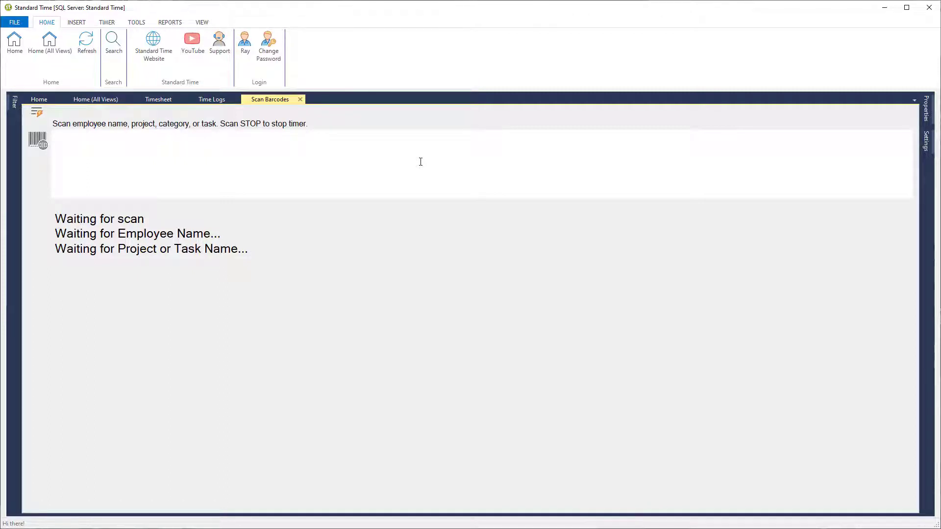
# Step: Scan the employee, job 10313, Fabrication task and AN889 material barcodes to start the timer
pyautogui.write('Buzz')
pyautogui.press('Return')
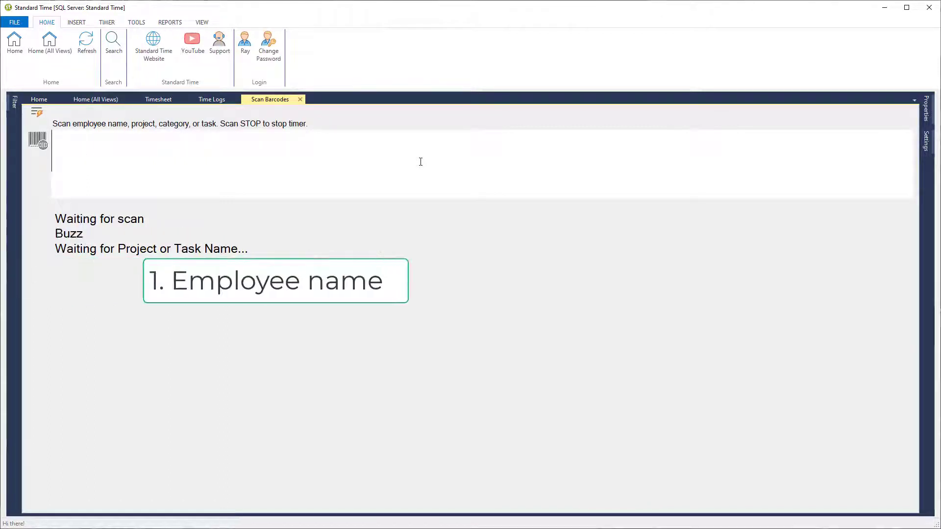
pyautogui.write('10313')
pyautogui.press('Return')
pyautogui.write('Fabrication')
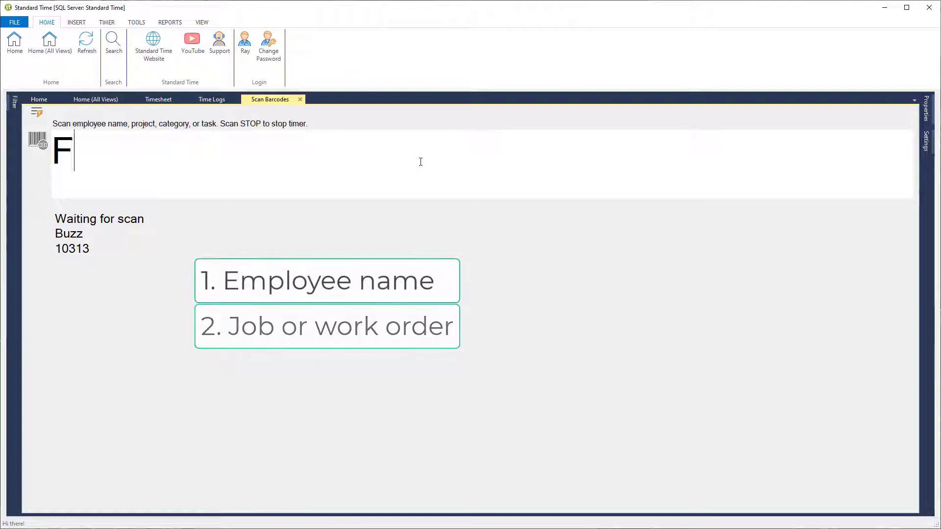
pyautogui.press('Return')
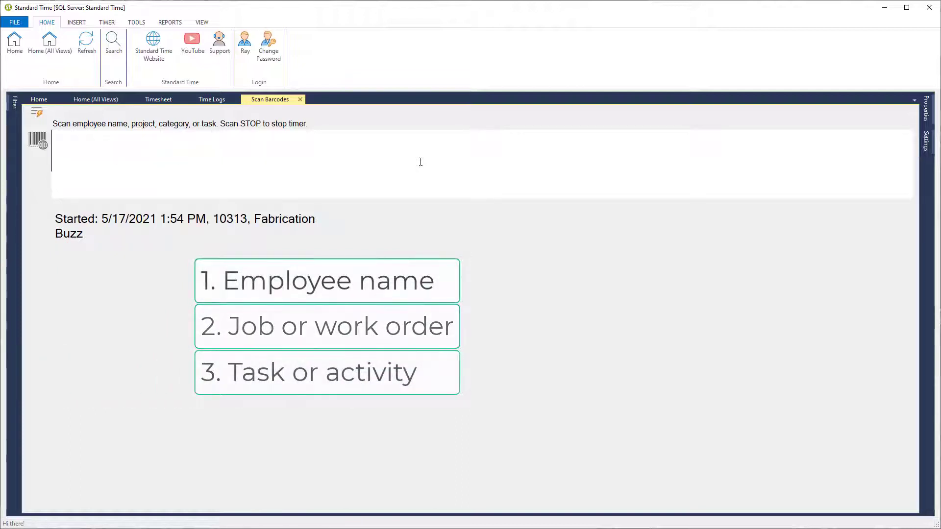
pyautogui.write('AN889')
pyautogui.press('Return')
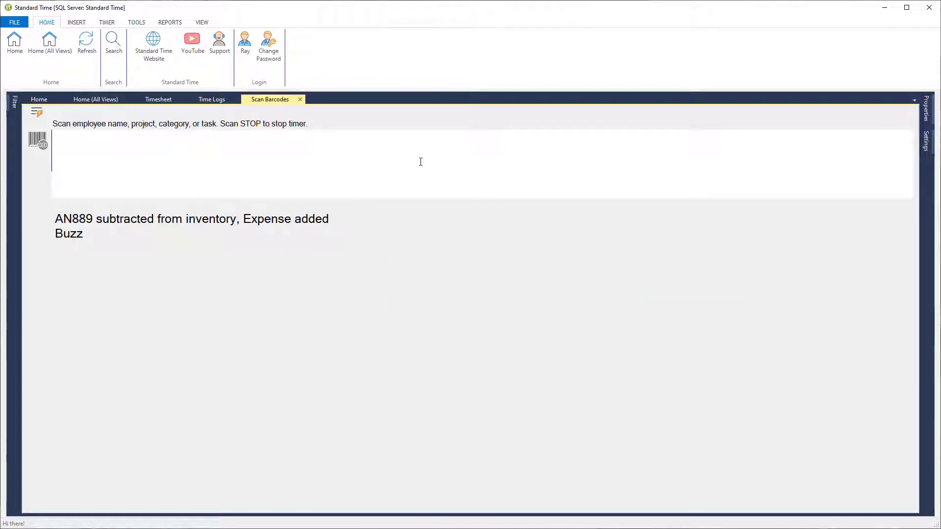
# Step: Scan STOP to end the timer and record a produced quantity of 150
pyautogui.write('STO')
pyautogui.press('Return')
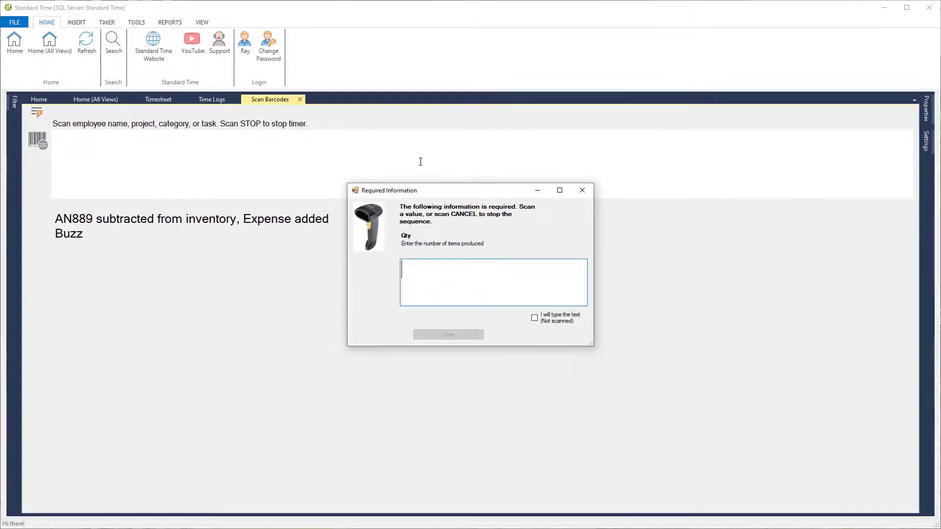
pyautogui.write('150')
pyautogui.press('Return')
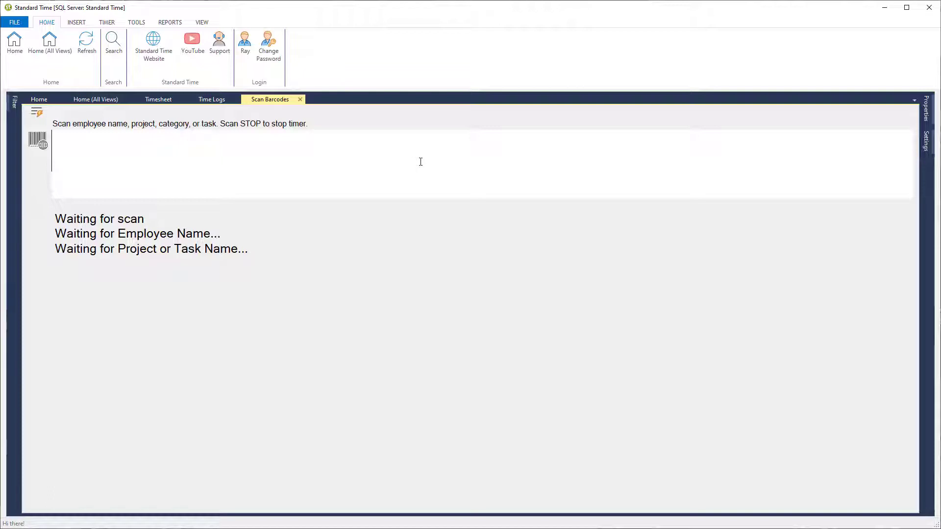
# Step: Scan the employee barcode, then 10313, Fabrication and 150 together in one scan
pyautogui.write('Buzz')
pyautogui.press('Return')
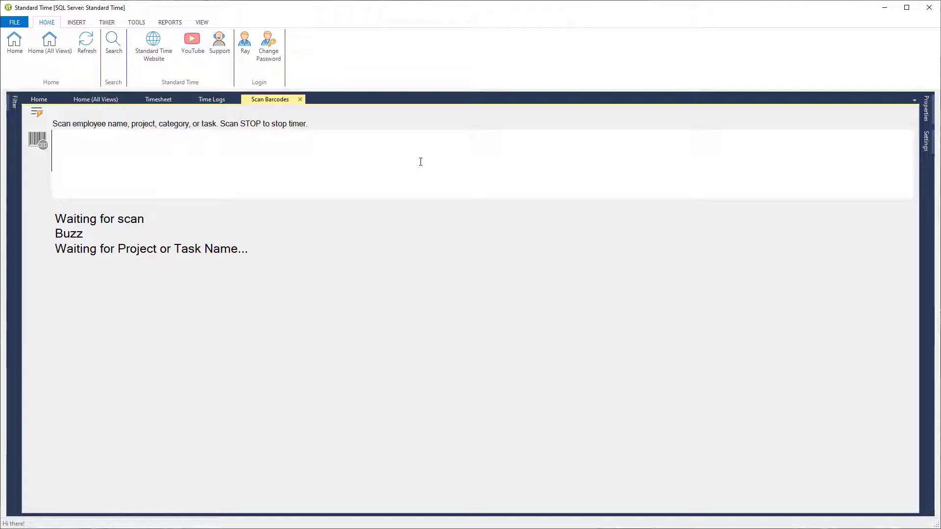
pyautogui.write('10313 Fabrication 150')
pyautogui.press('Return')
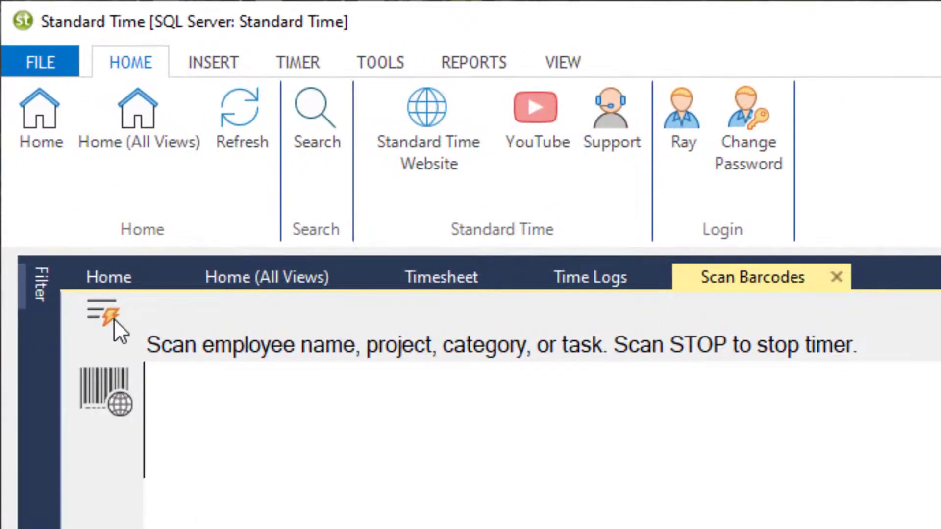
# Step: Show the Barcode Defaults pane, where User, Project and Project Task are all None
pyautogui.click(113, 319)
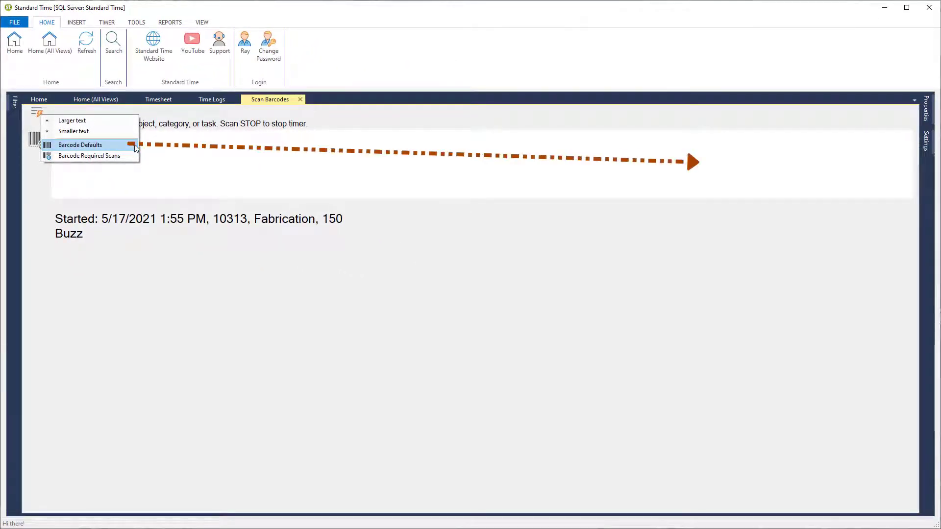
pyautogui.click(134, 146)
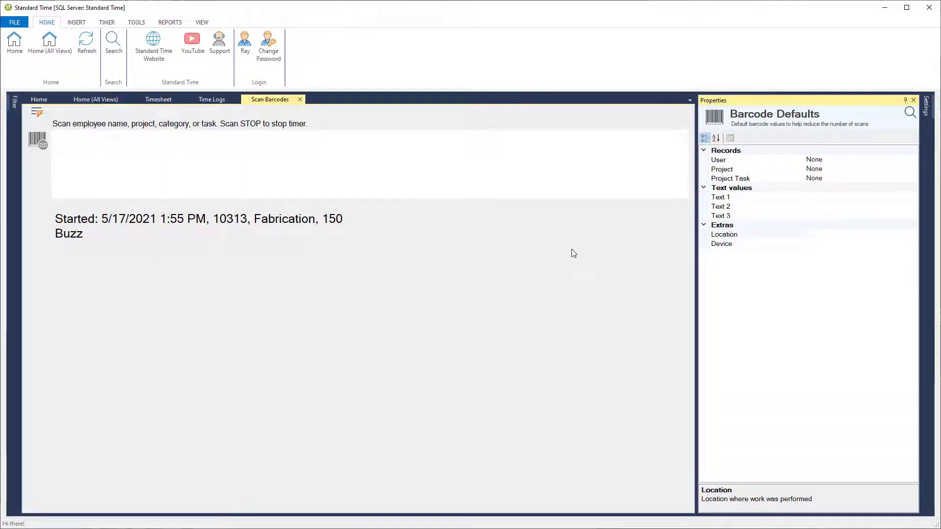
pyautogui.click(741, 162)
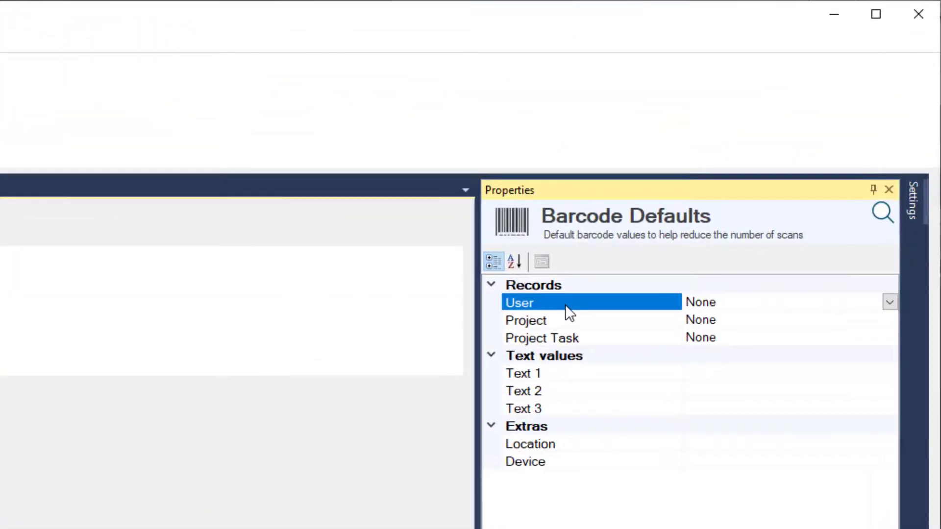
pyautogui.click(584, 321)
pyautogui.click(599, 338)
pyautogui.click(598, 374)
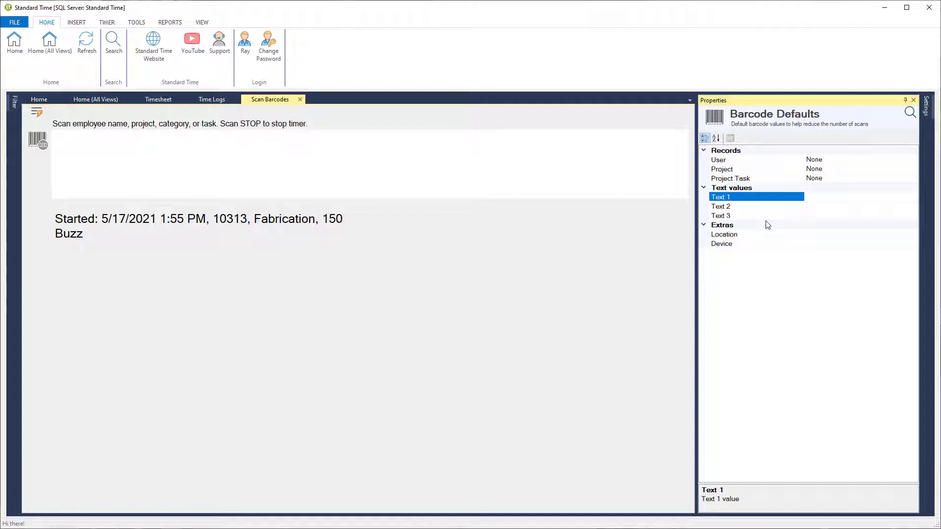
pyautogui.click(190, 162)
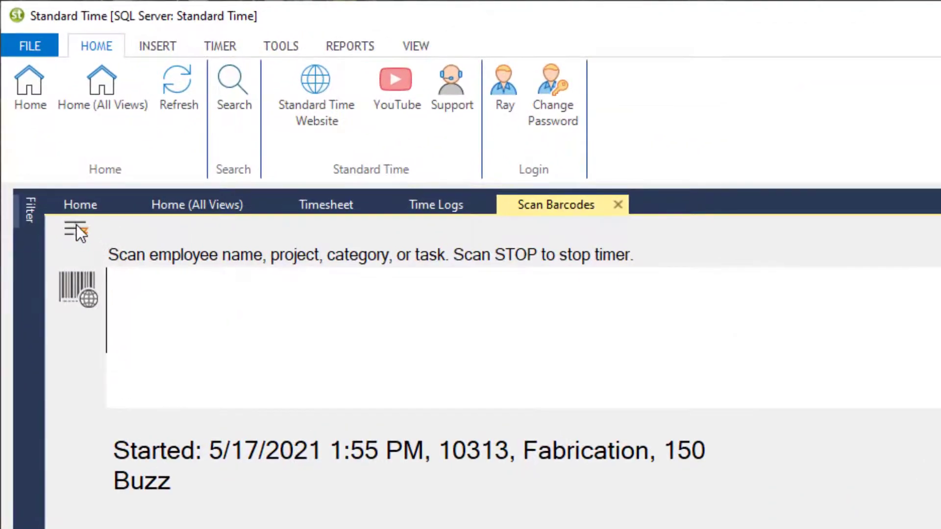
# Step: Show the Barcode Required Scans list, where the Qty scan after work ends goes into Text 1
pyautogui.click(37, 112)
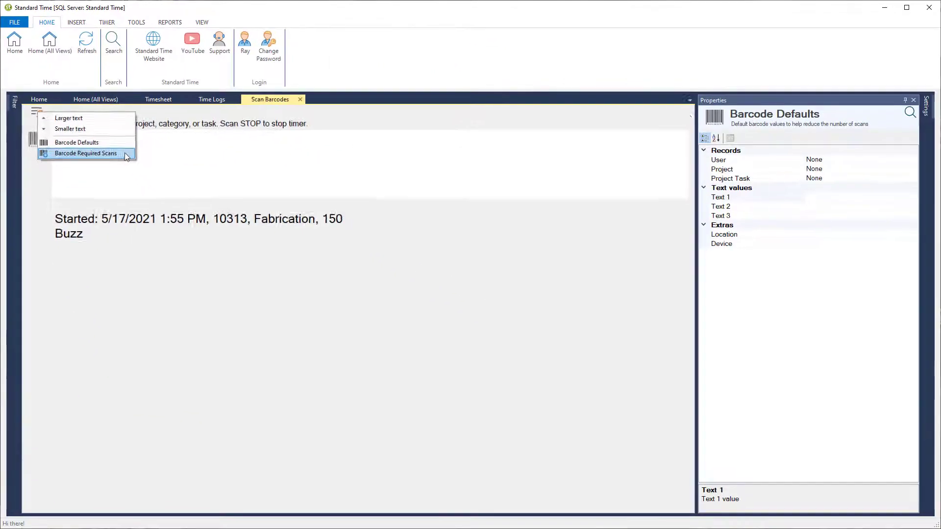
pyautogui.click(257, 315)
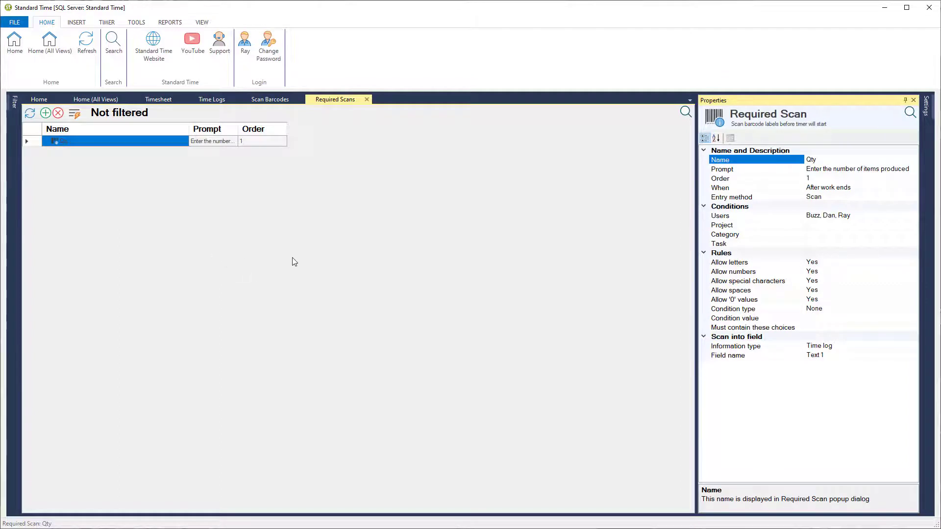
# Step: Go back to Scan Barcodes and launch the standalone Standard Time BC Barcode window
pyautogui.click(282, 102)
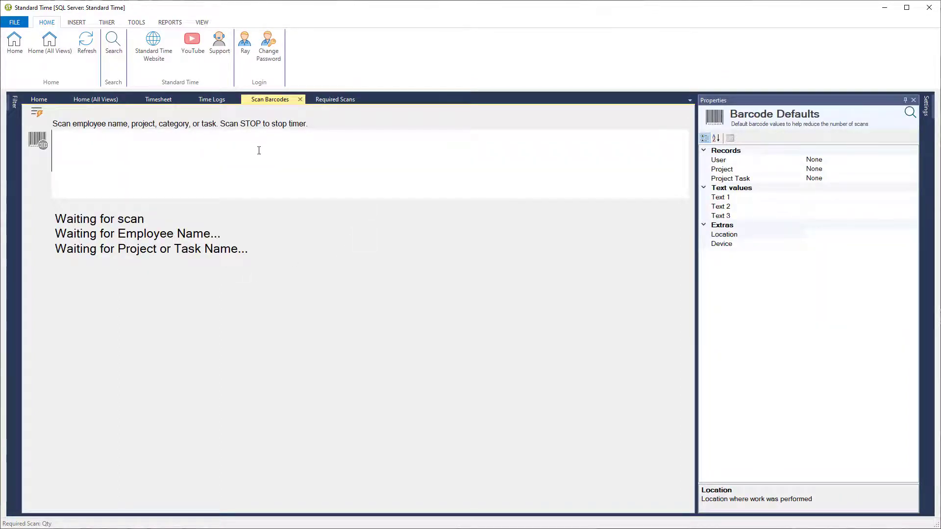
pyautogui.doubleClick(312, 157)
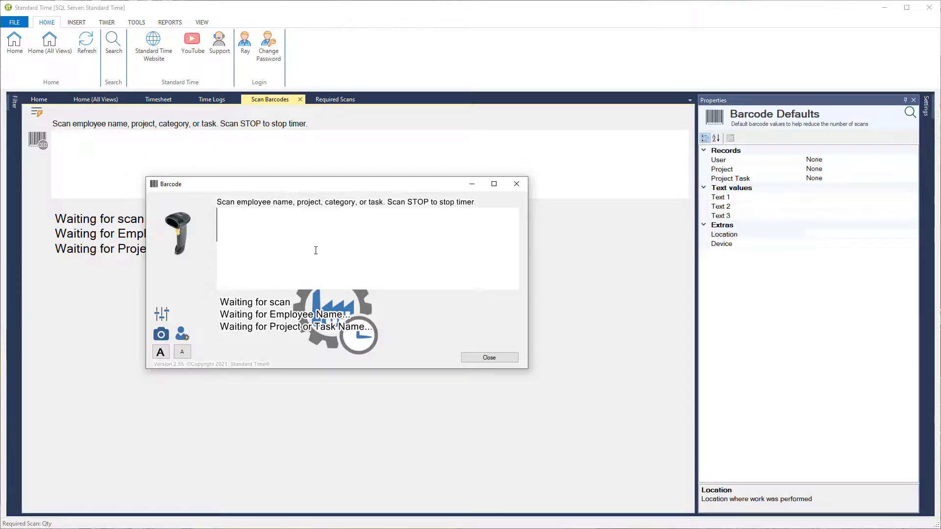
# Step: Close the standalone Barcode window
pyautogui.click(159, 147)
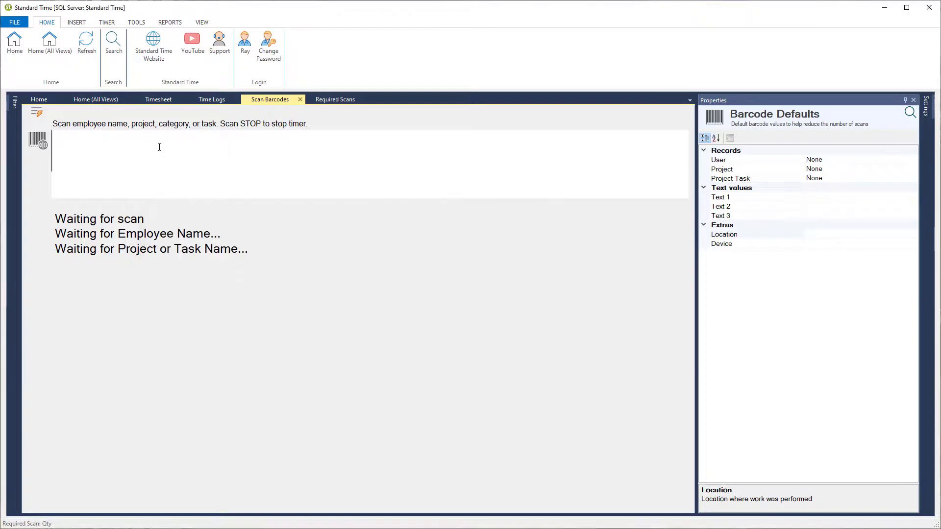